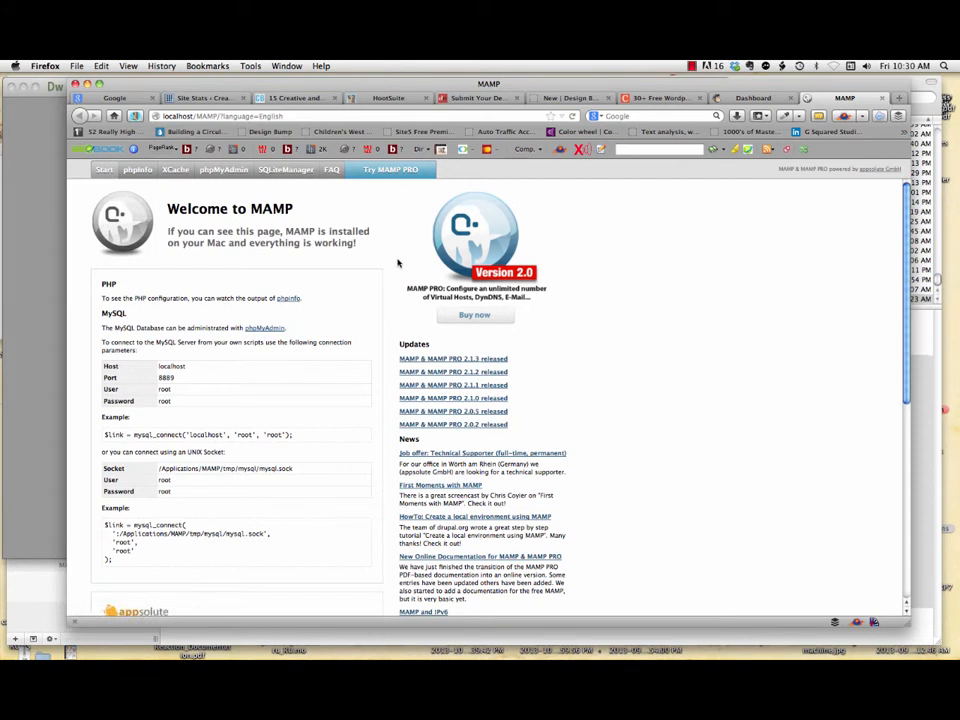
# Step: Create an empty database named datatheme in phpMyAdmin, then bring up a Finder window
pyautogui.click(226, 170)
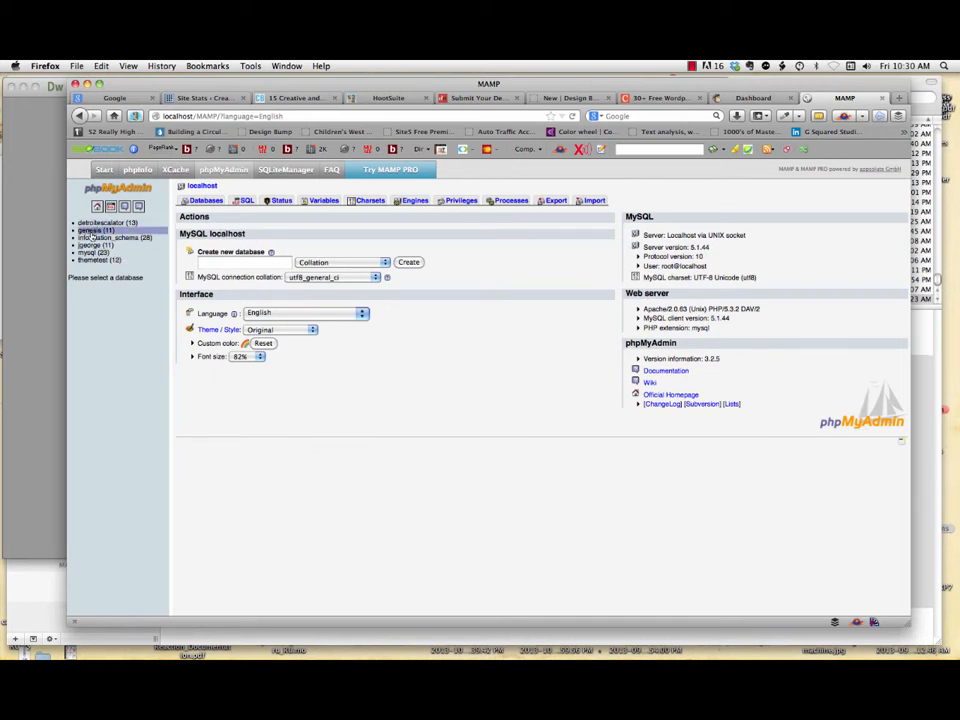
pyautogui.click(236, 262)
pyautogui.write('data')
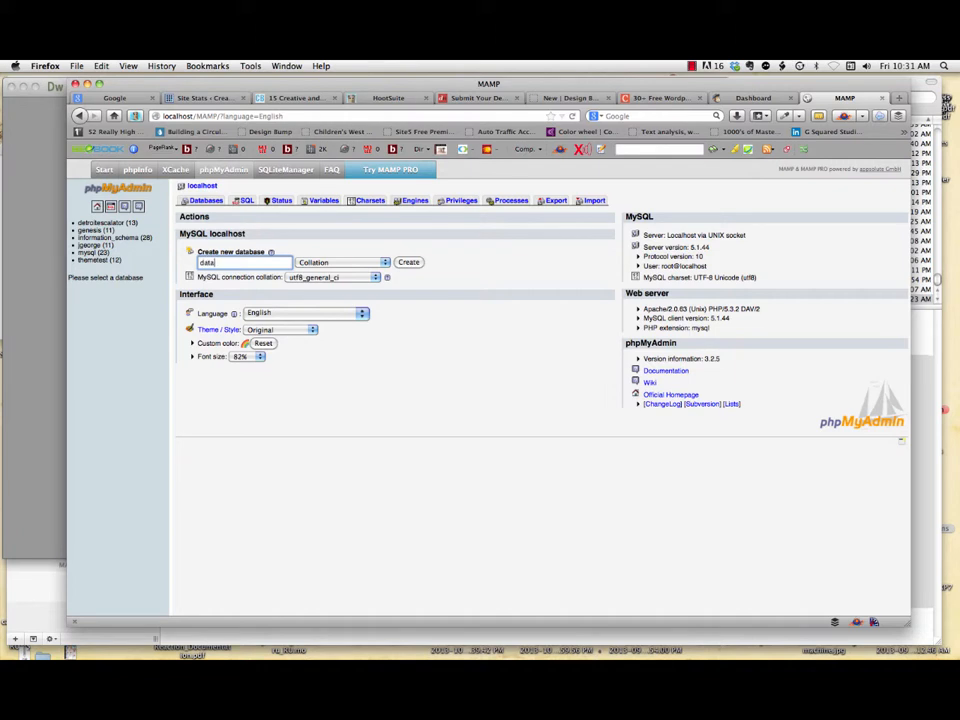
pyautogui.write('theme')
pyautogui.click(408, 262)
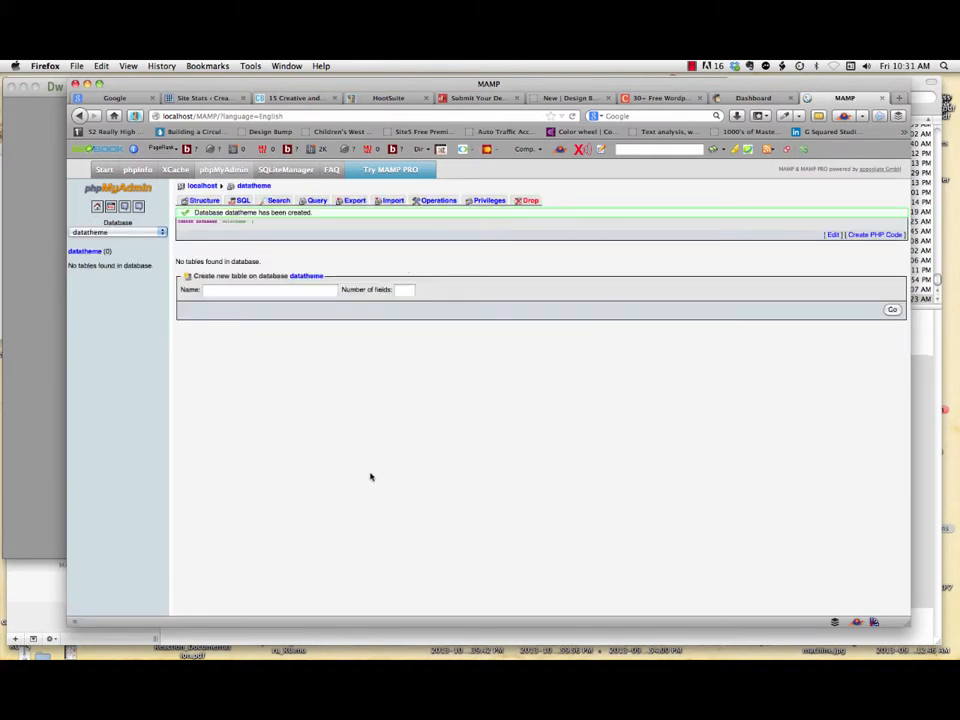
pyautogui.moveTo(294, 645)
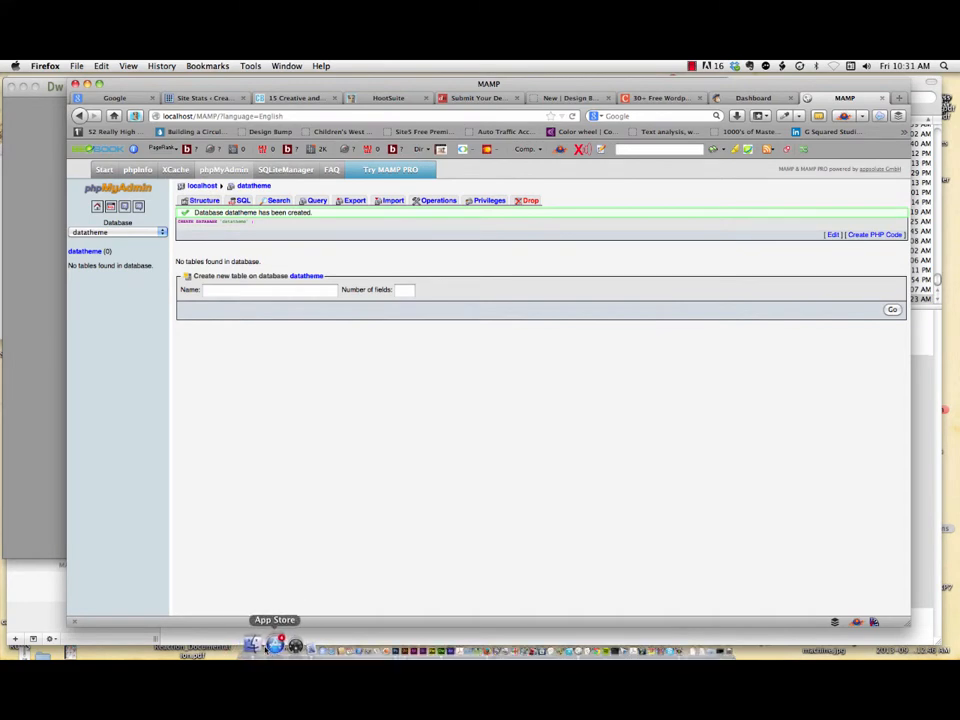
pyautogui.click(259, 645)
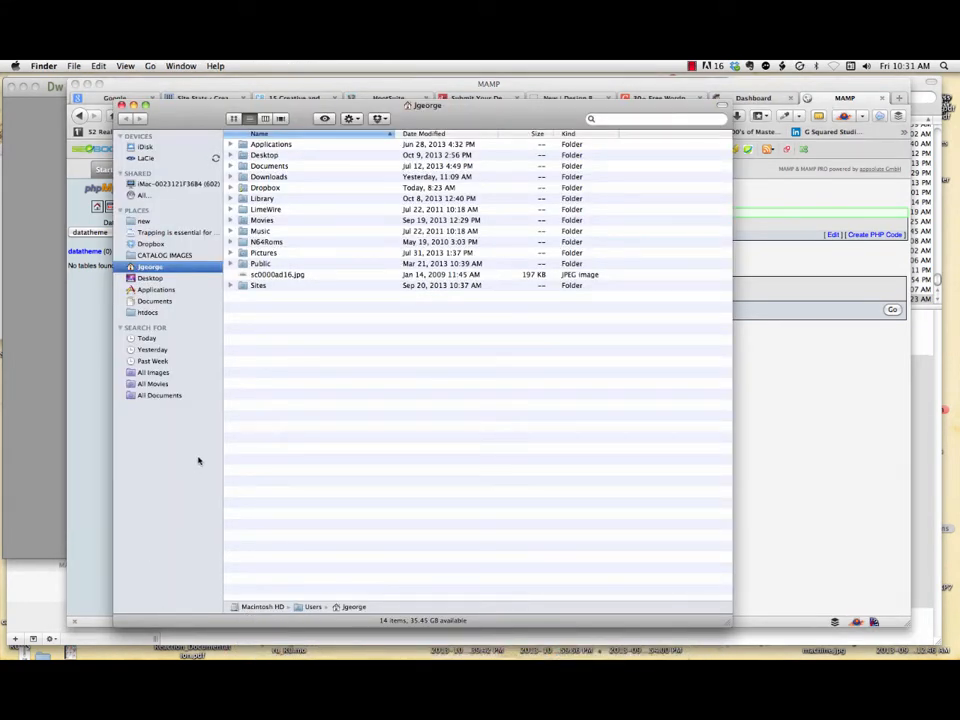
# Step: Show the MAMP htdocs folder, and the Downloads folder with its wordpress folder in a second Finder window
pyautogui.click(147, 313)
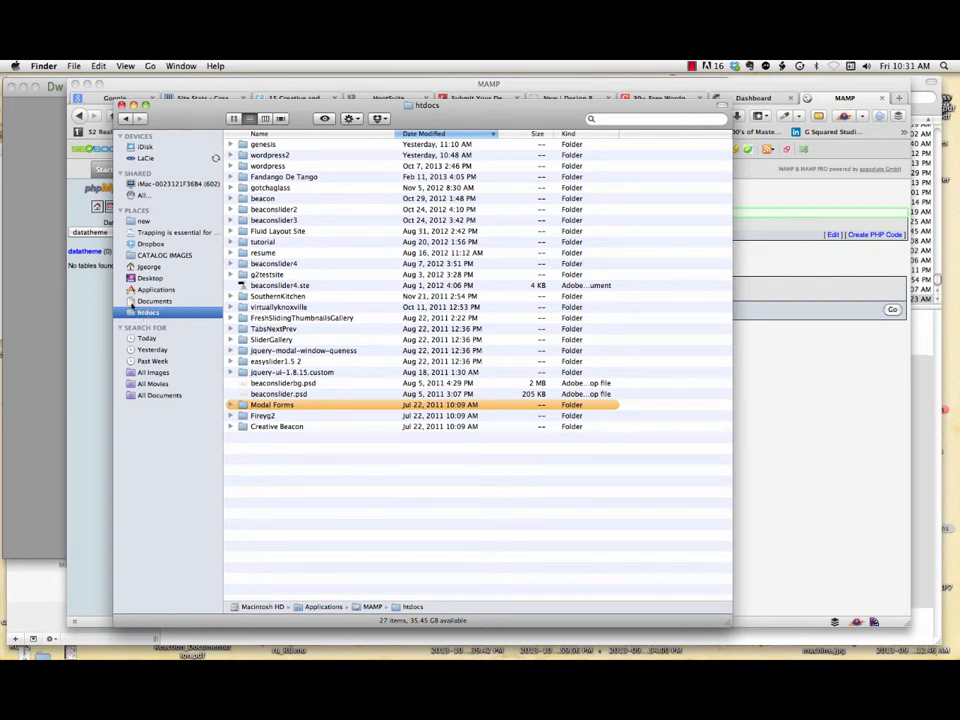
pyautogui.click(74, 66)
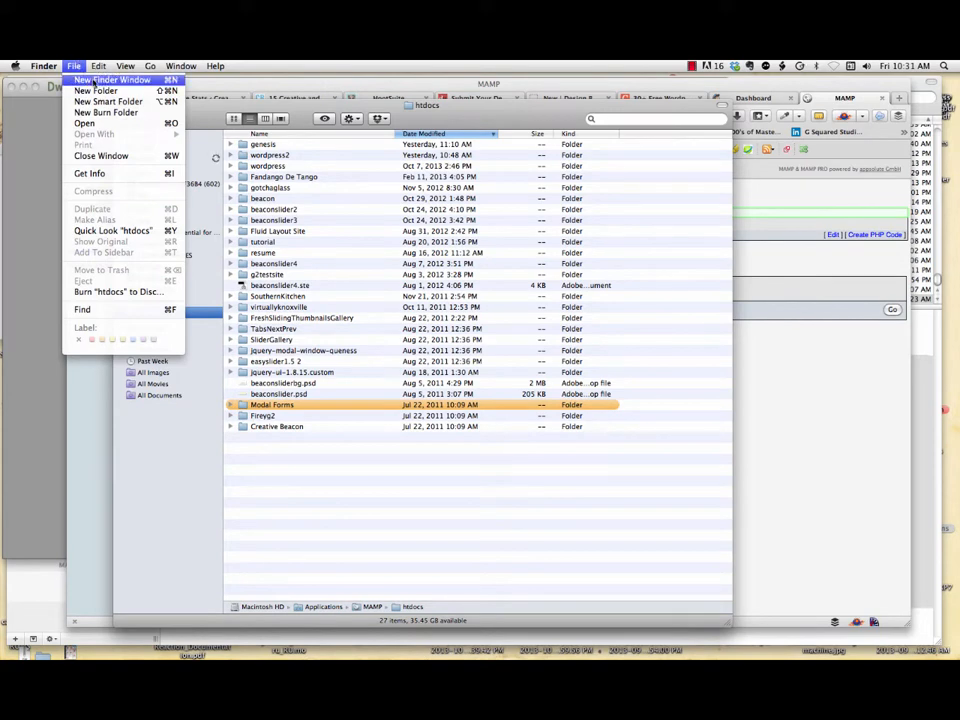
pyautogui.click(94, 79)
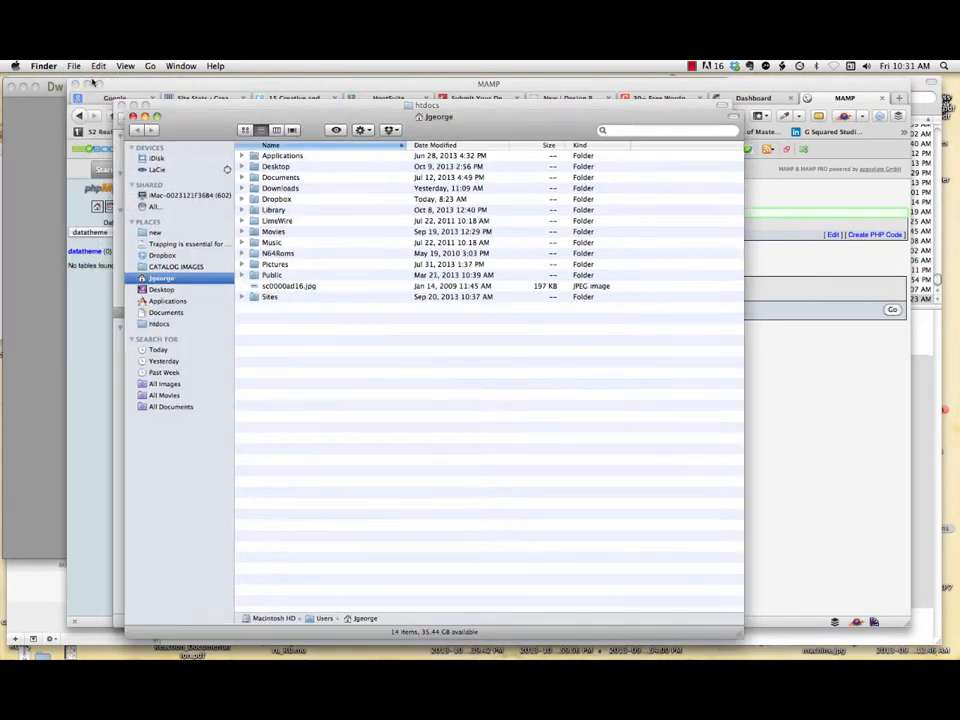
pyautogui.doubleClick(276, 188)
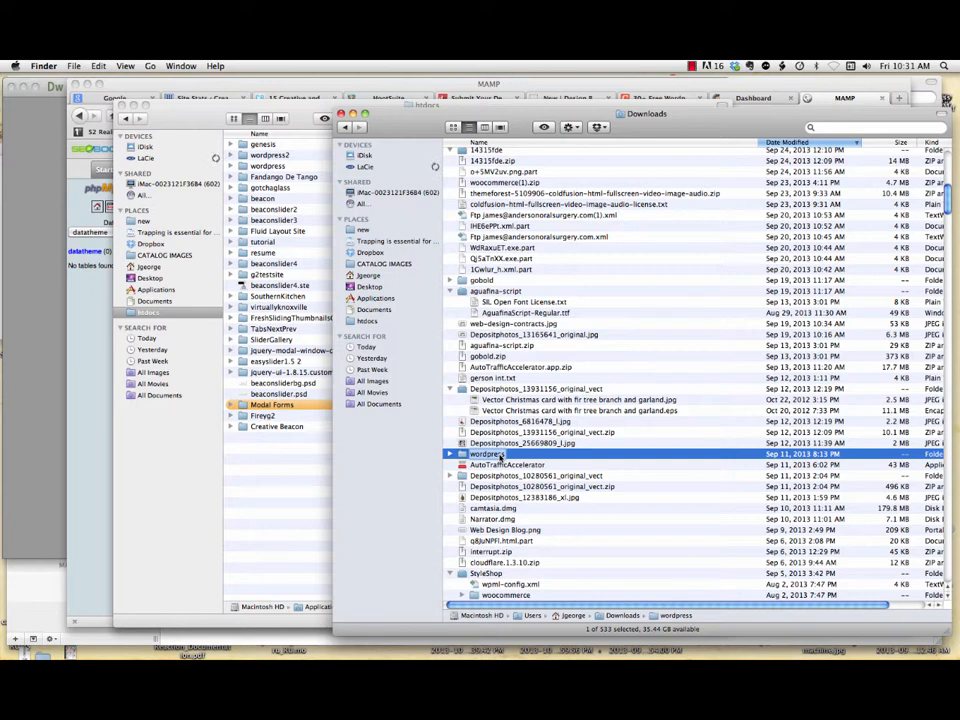
pyautogui.press('Right')
# Step: Rename the downloaded wordpress folder to datatheme and drag it into htdocs
pyautogui.press('BackSpace')
pyautogui.write('datatheme')
pyautogui.press('Return')
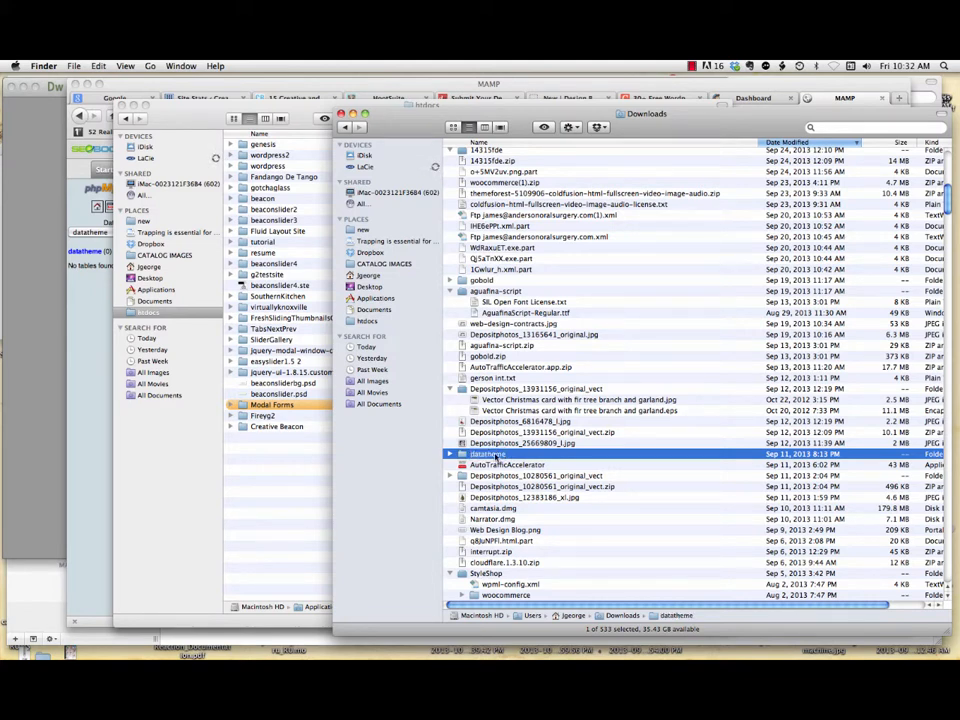
pyautogui.moveTo(497, 456); pyautogui.dragTo(281, 454)
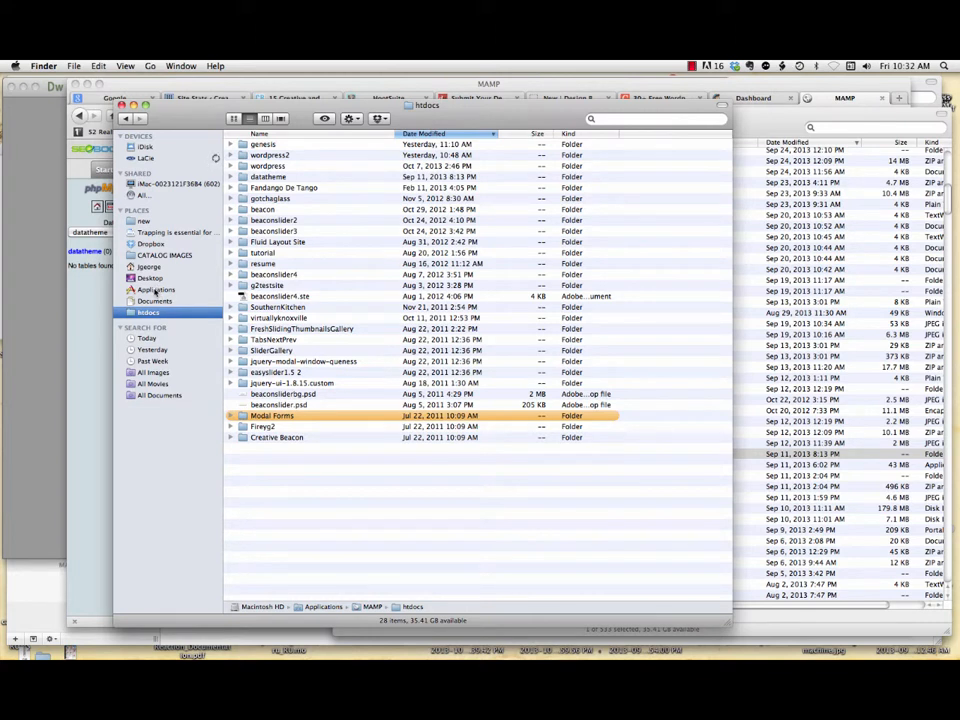
pyautogui.click(155, 290)
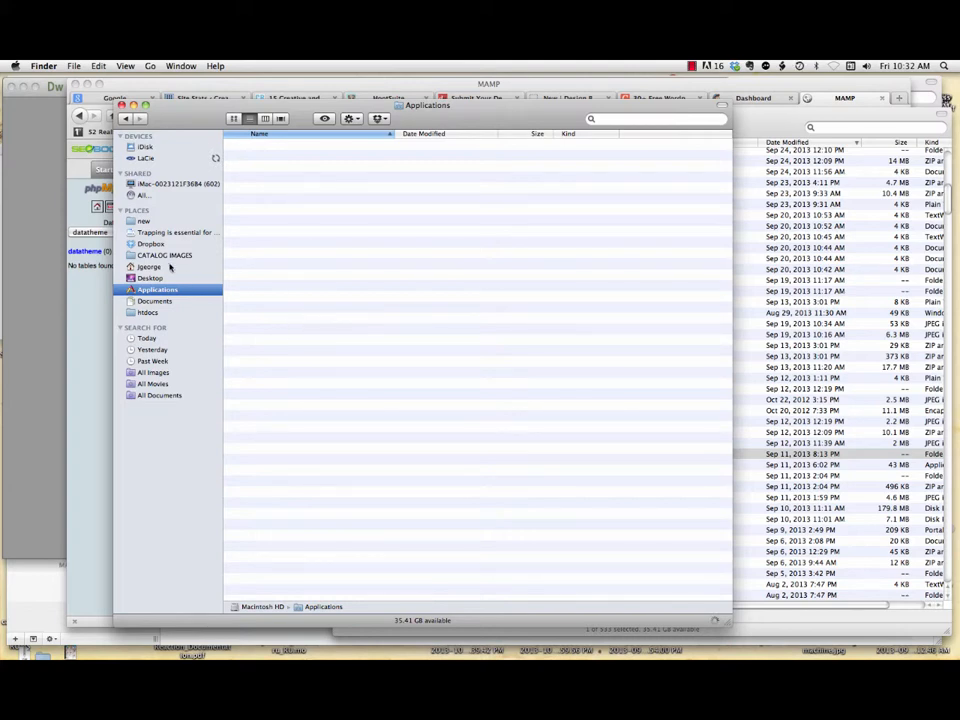
pyautogui.scroll(-5, 326, 435)
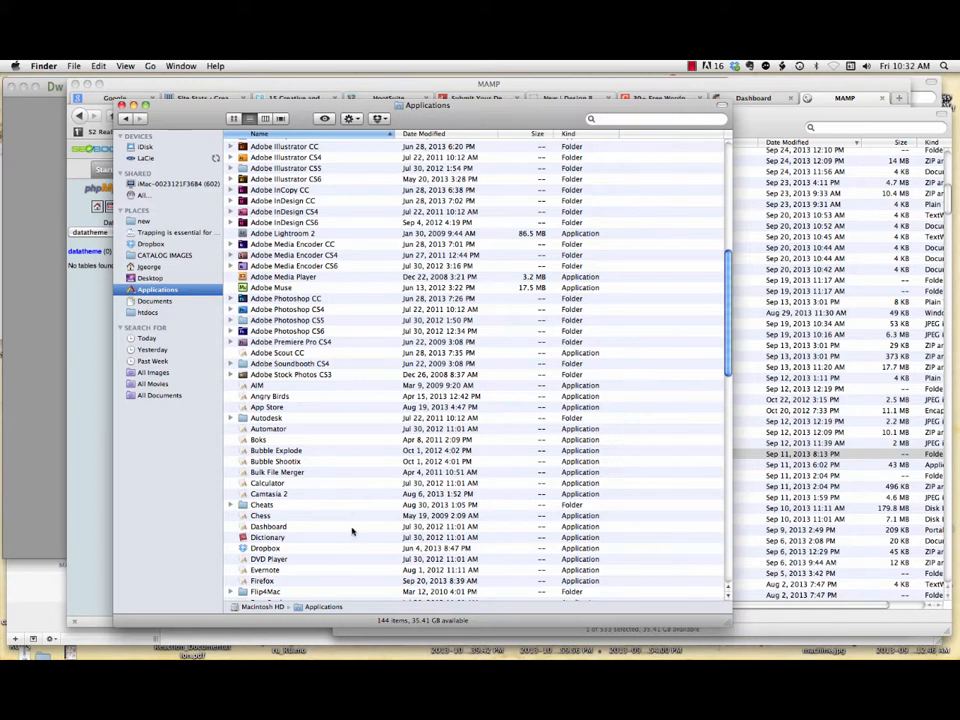
pyautogui.scroll(-5, 361, 465)
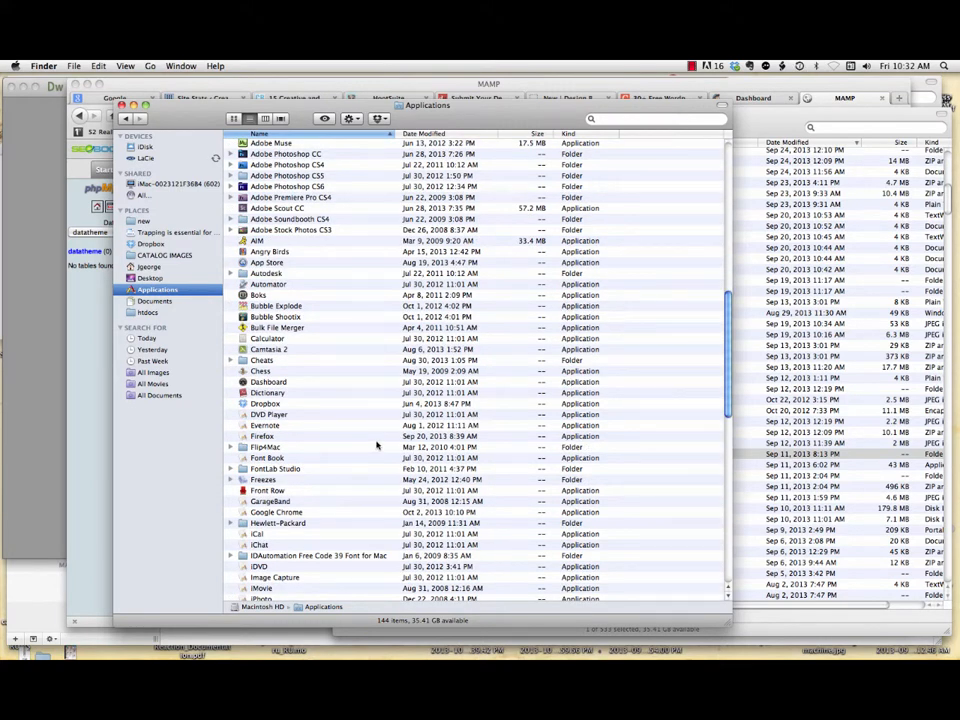
pyautogui.scroll(-8, 377, 446)
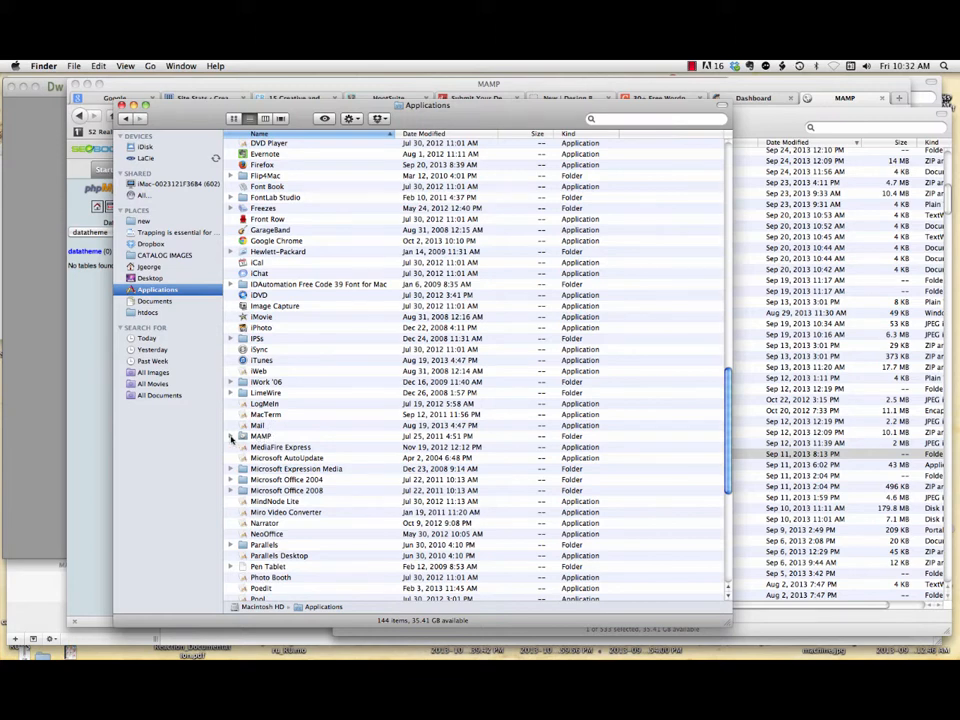
pyautogui.scroll(-7, 231, 440)
pyautogui.scroll(-8, 231, 440)
pyautogui.click(260, 432)
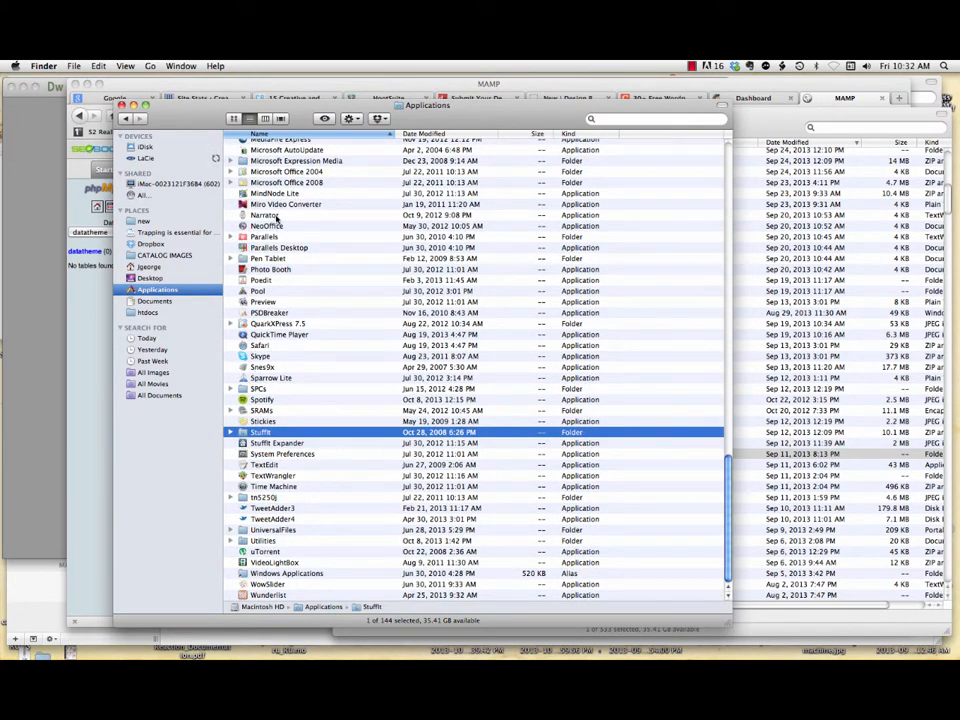
pyautogui.scroll(3, 285, 215)
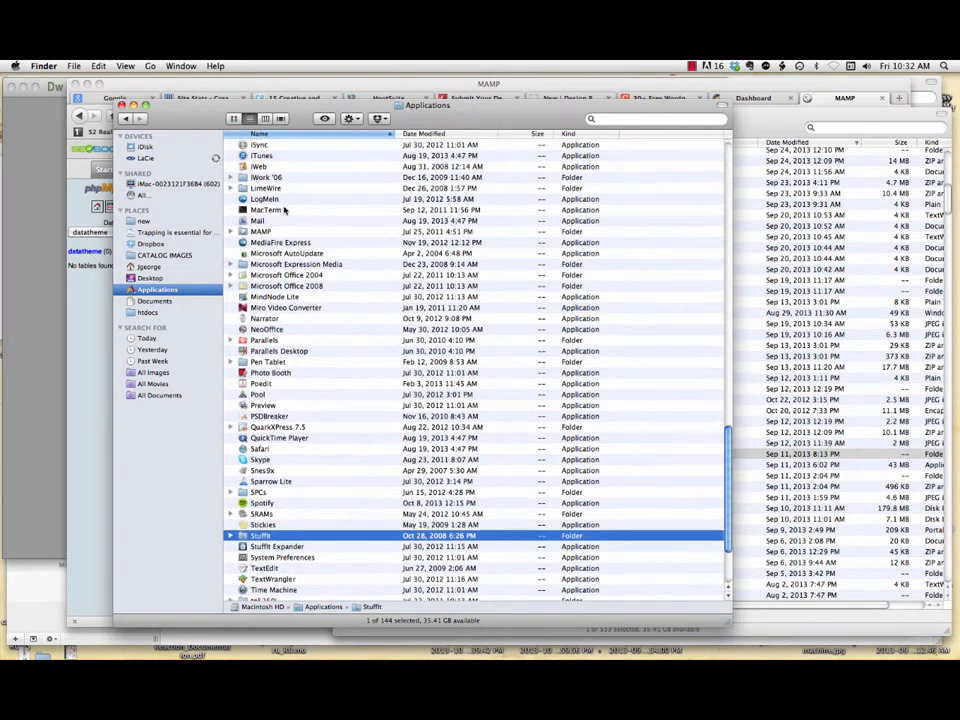
pyautogui.click(231, 231)
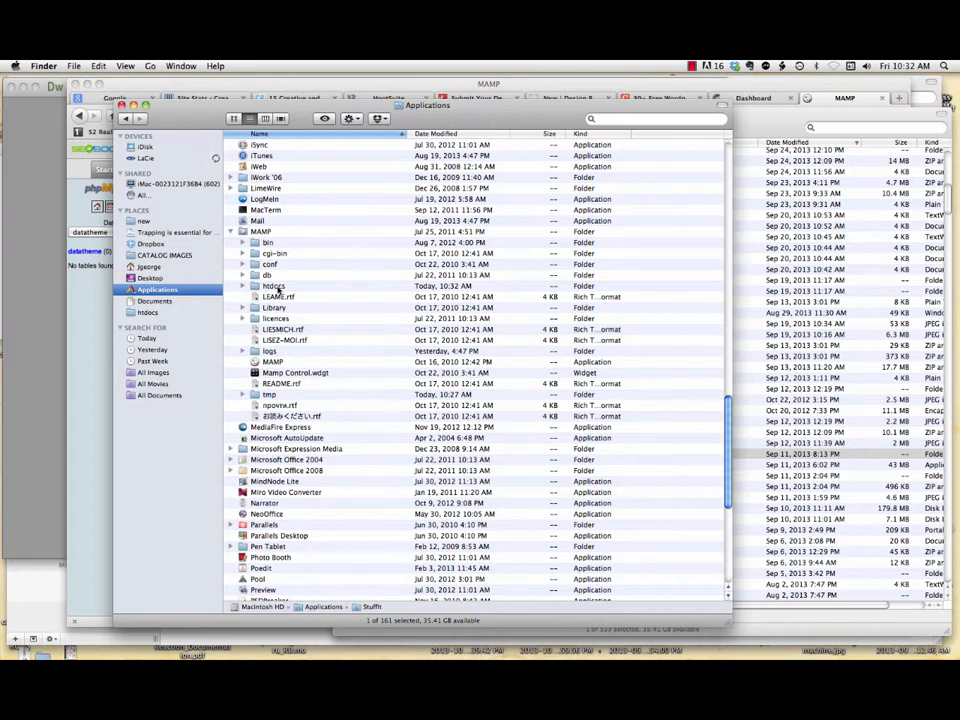
pyautogui.click(272, 286)
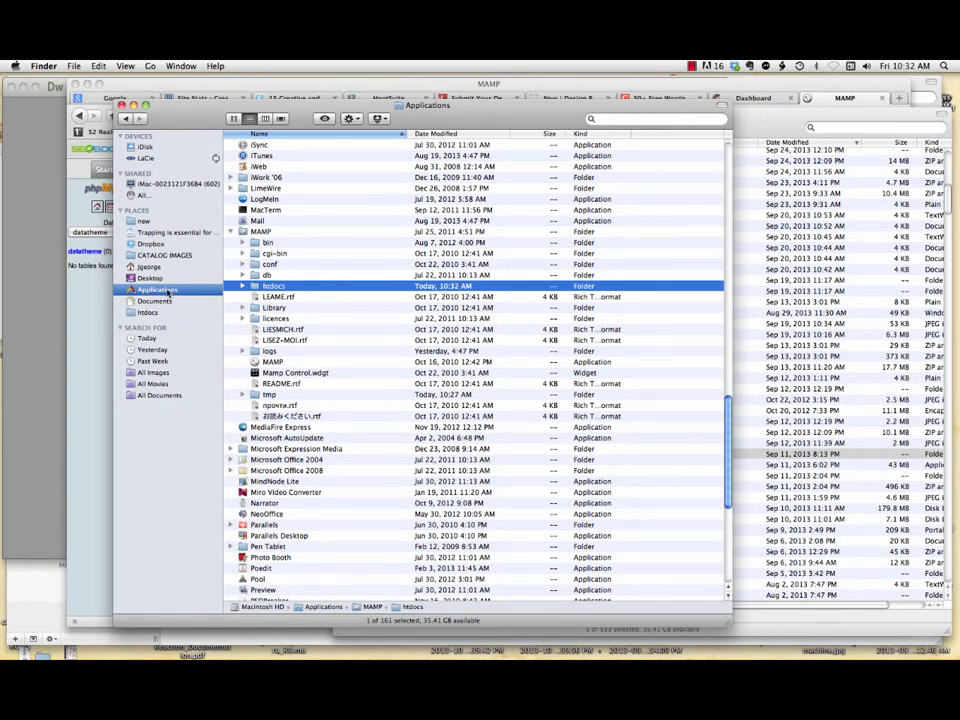
pyautogui.click(148, 312)
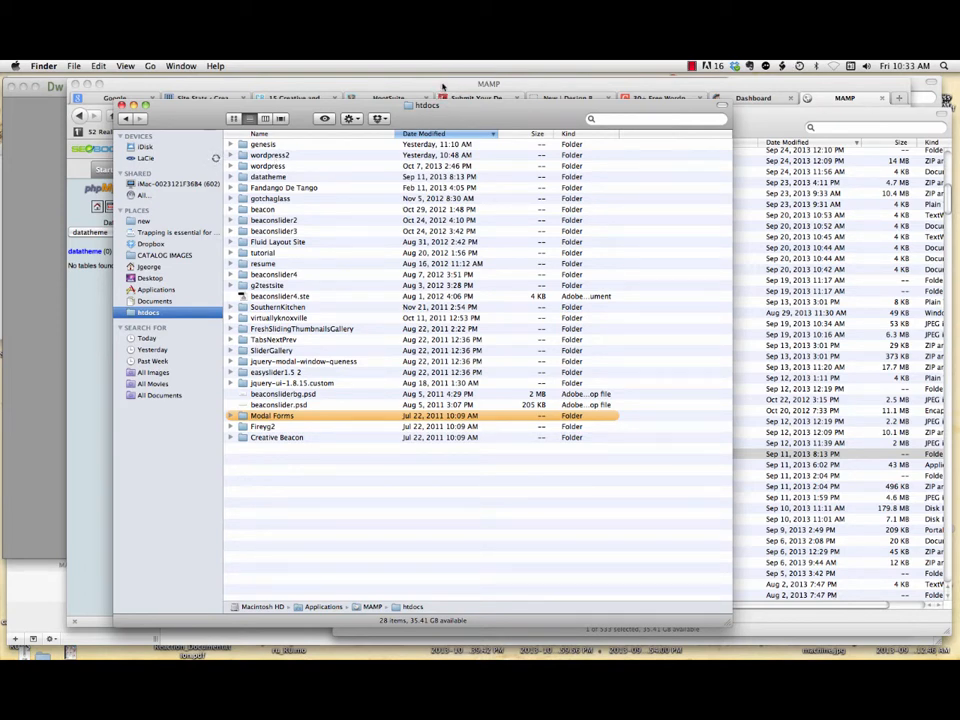
# Step: Load localhost/datatheme in a new Firefox tab, reaching the missing wp-config.php notice
pyautogui.click(443, 88)
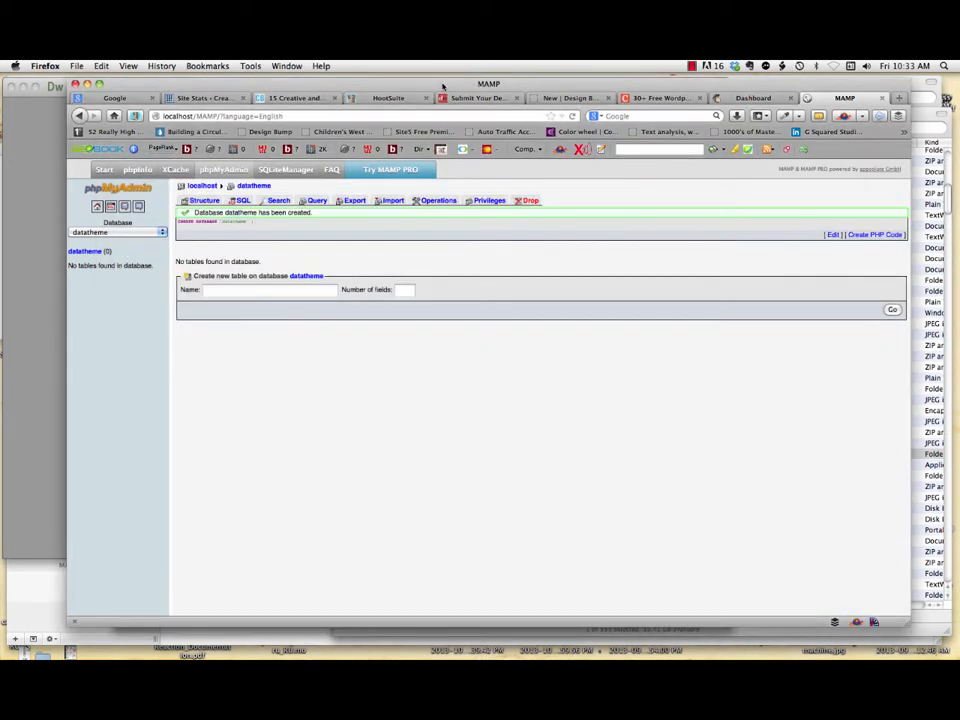
pyautogui.click(901, 98)
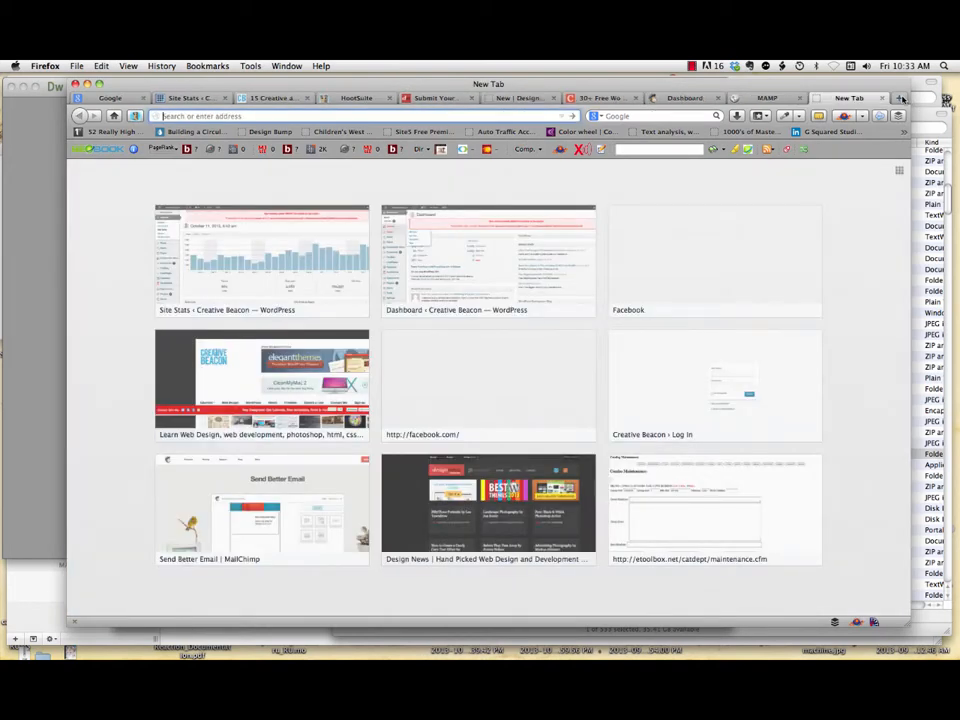
pyautogui.write('localhost/')
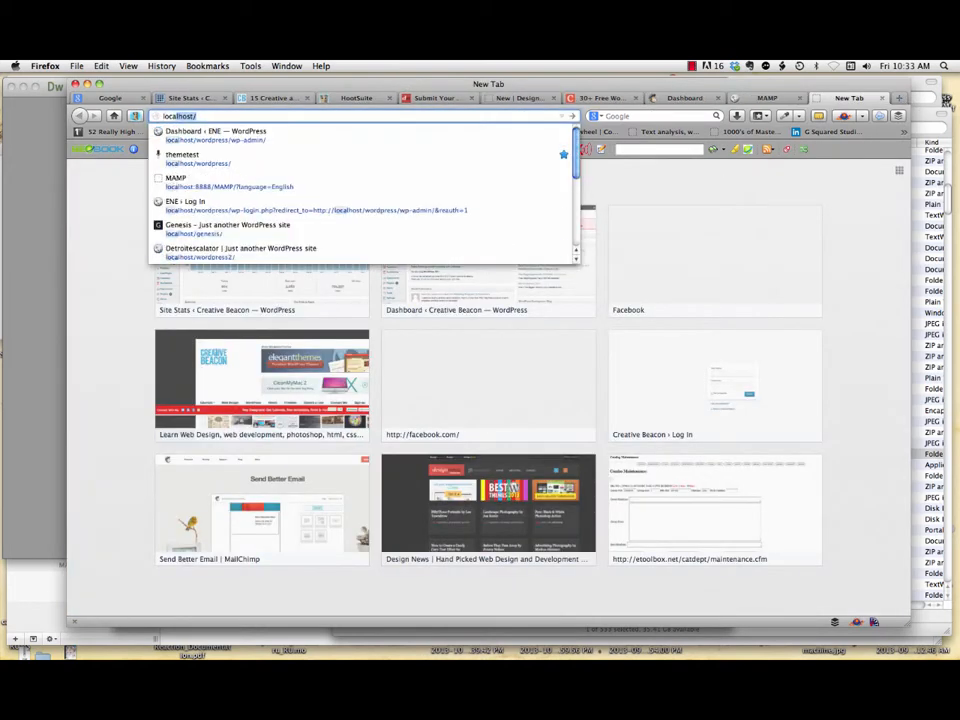
pyautogui.click(226, 117)
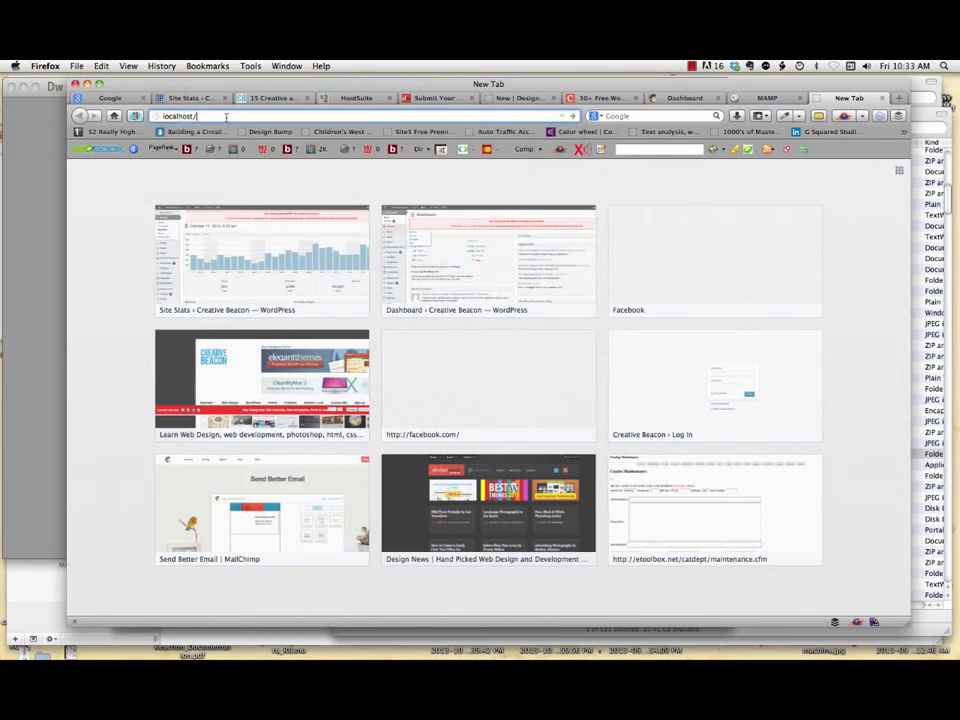
pyautogui.press('BackSpace')
pyautogui.write('/datatheme')
pyautogui.press('Return')
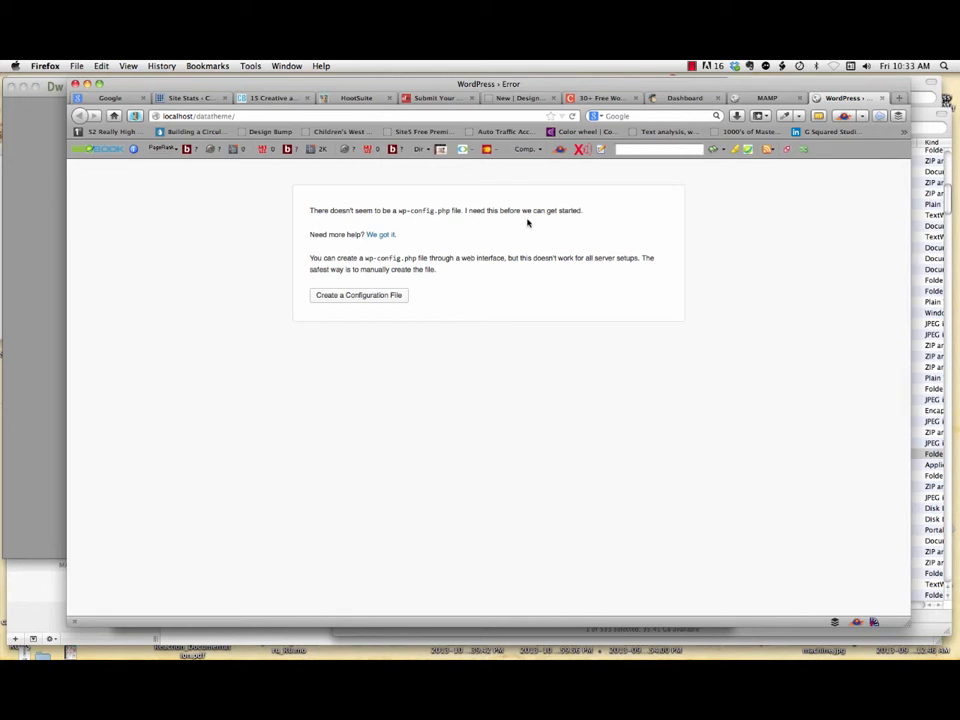
# Step: Generate the config file with database datatheme and the local MySQL username and password, then run the install
pyautogui.click(347, 296)
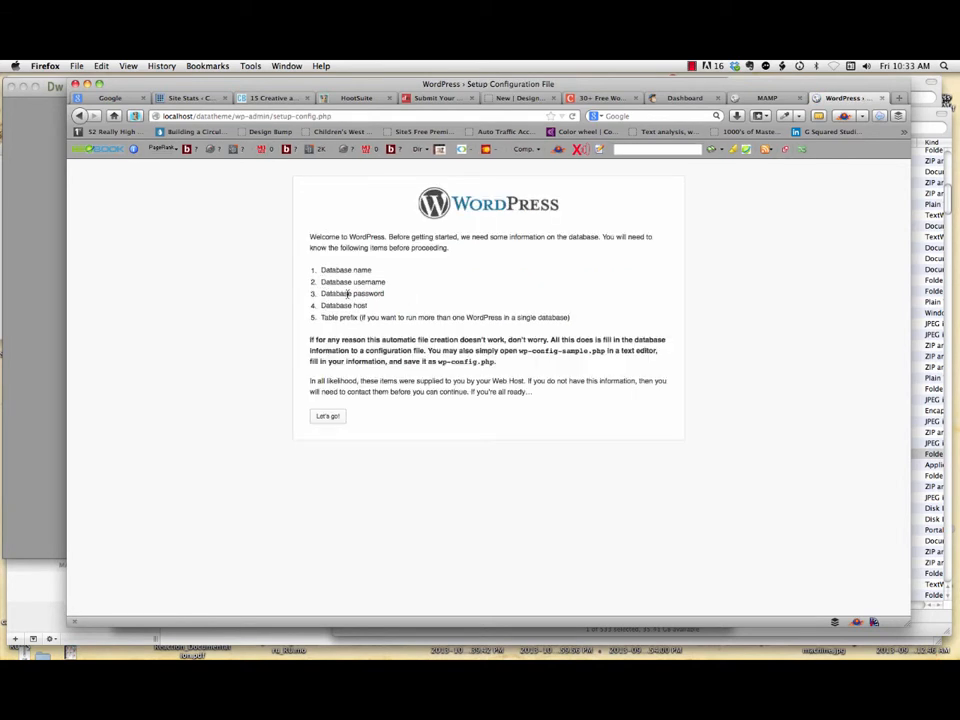
pyautogui.click(328, 415)
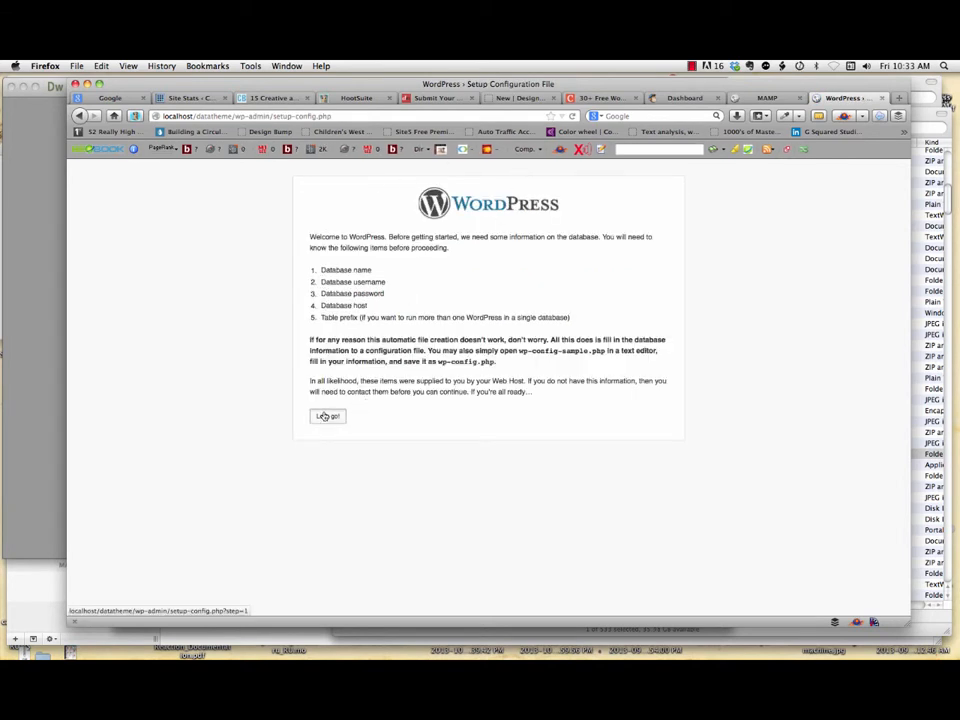
pyautogui.moveTo(450, 263); pyautogui.dragTo(381, 259)
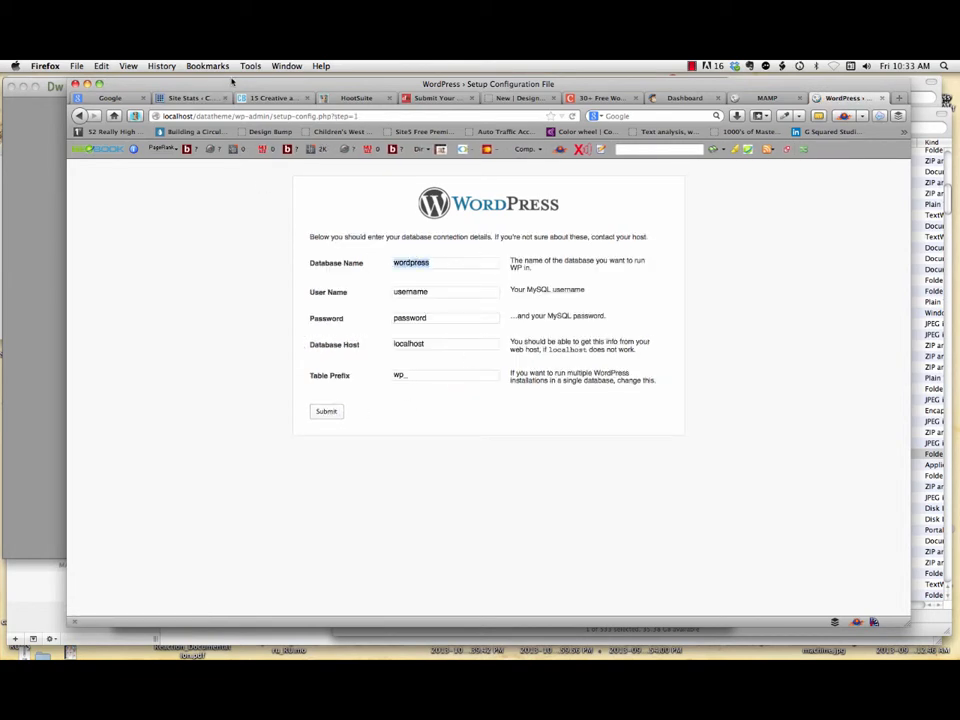
pyautogui.moveTo(210, 84)
pyautogui.mouseDown()
pyautogui.moveTo(352, 85)
pyautogui.moveTo(216, 90)
pyautogui.mouseUp()
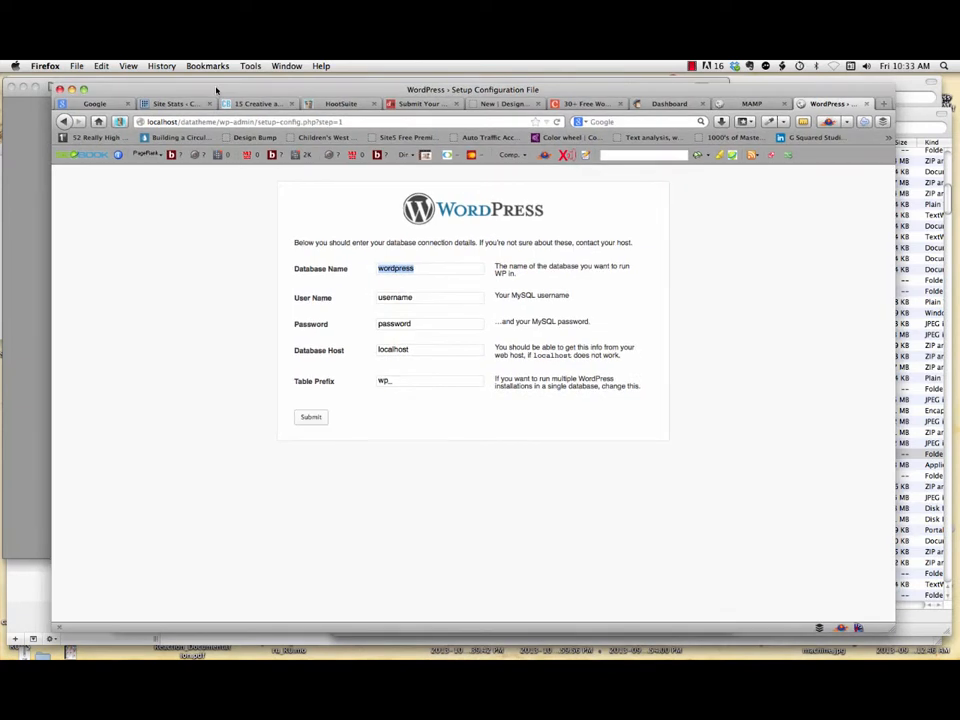
pyautogui.write('datatheme')
pyautogui.press('Tab')
pyautogui.write('r')
pyautogui.doubleClick(390, 327)
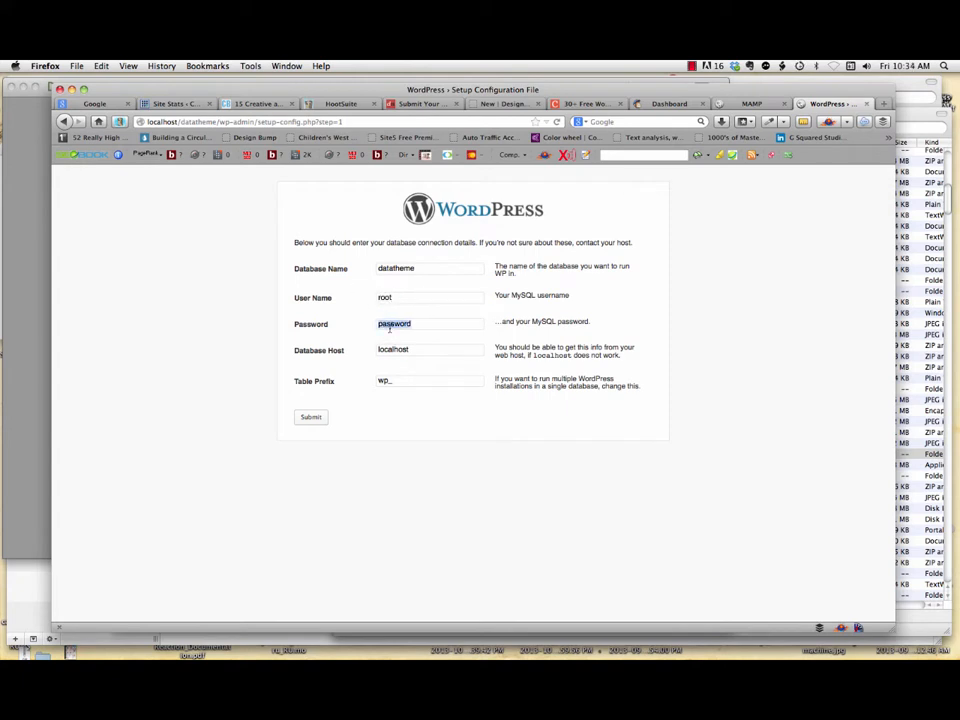
pyautogui.write('root')
pyautogui.click(410, 350)
pyautogui.click(310, 418)
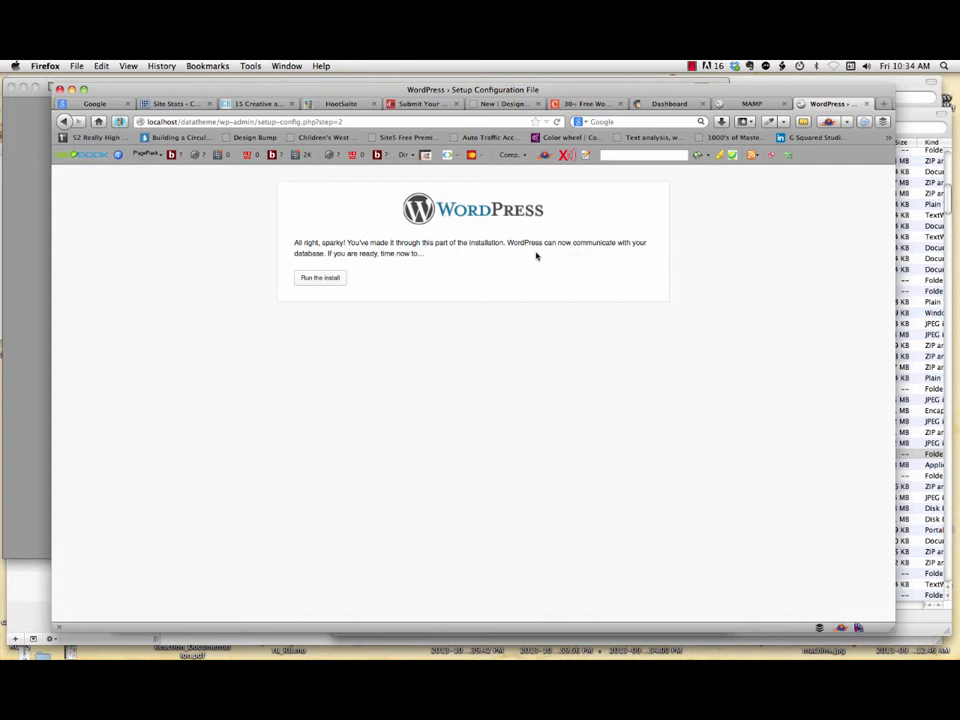
pyautogui.click(324, 280)
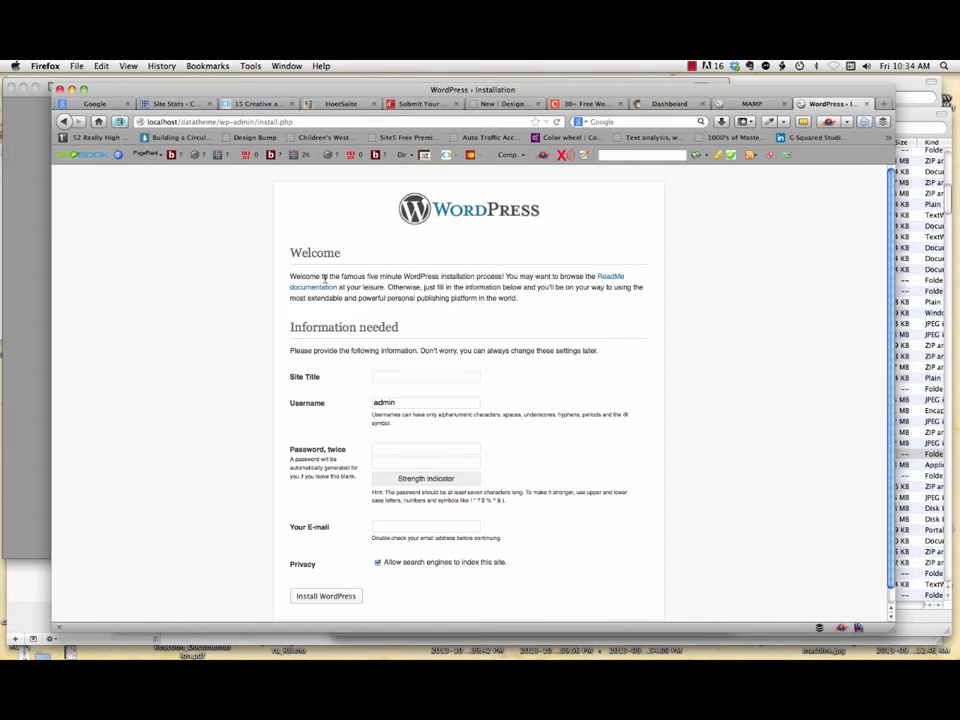
# Step: Install WordPress with site title 'Data Theme', an admin password and the contact e-mail address
pyautogui.write('Data')
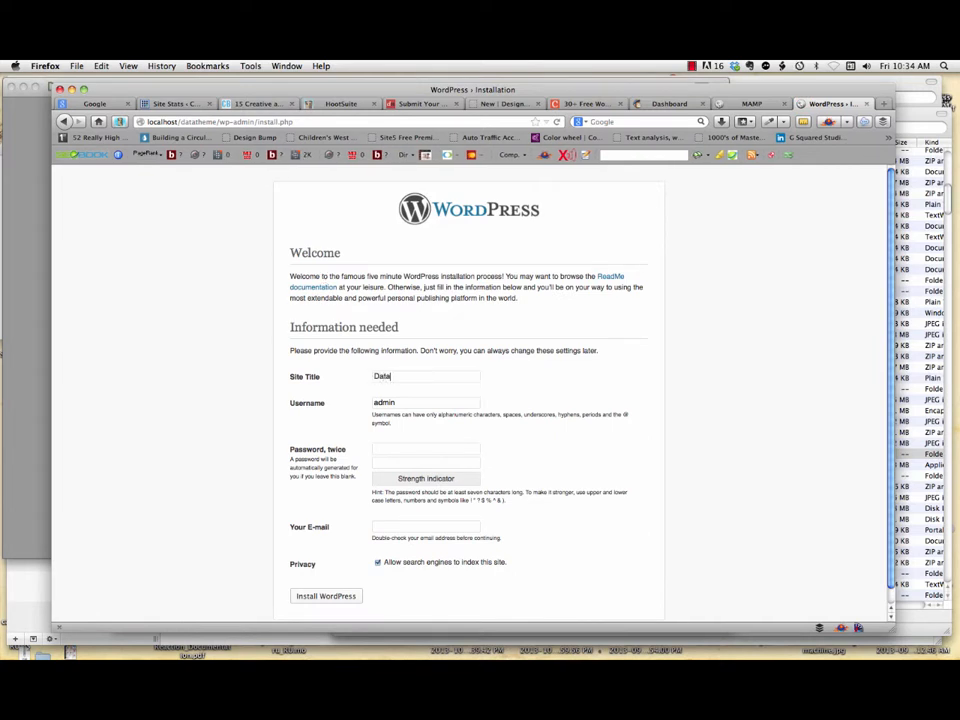
pyautogui.write(' Theme')
pyautogui.click(402, 450)
pyautogui.write('admin')
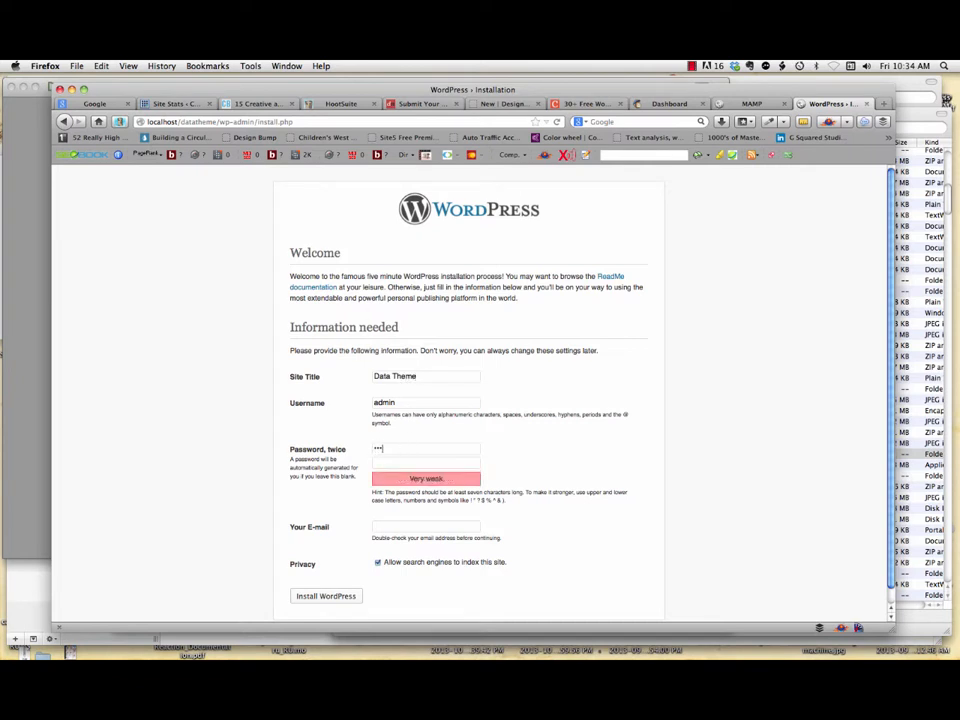
pyautogui.write('•••')
pyautogui.press('Tab')
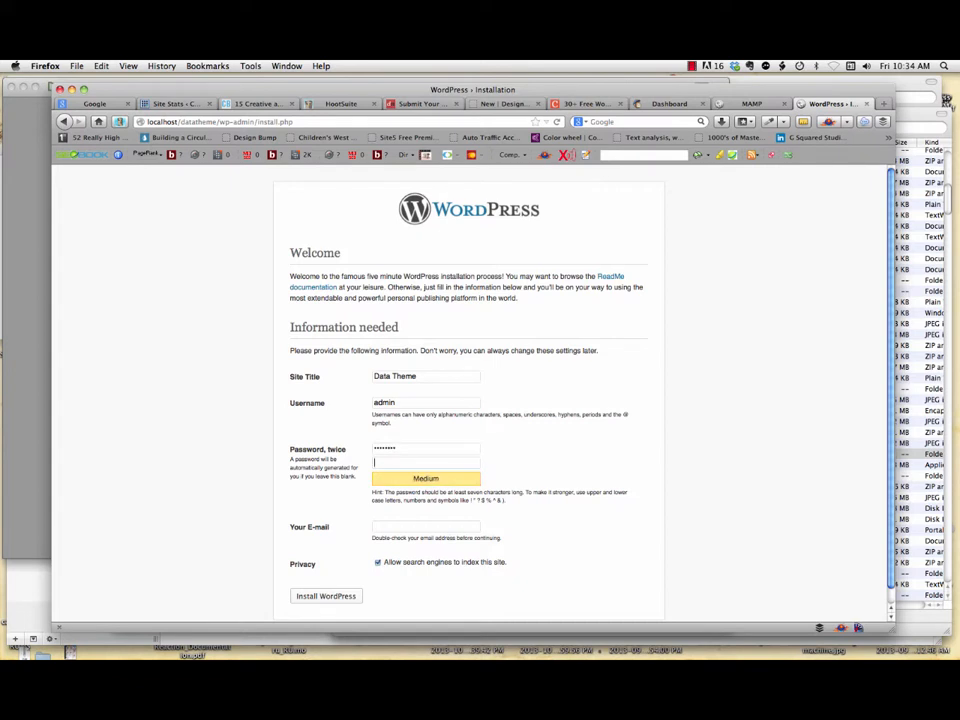
pyautogui.write('ad')
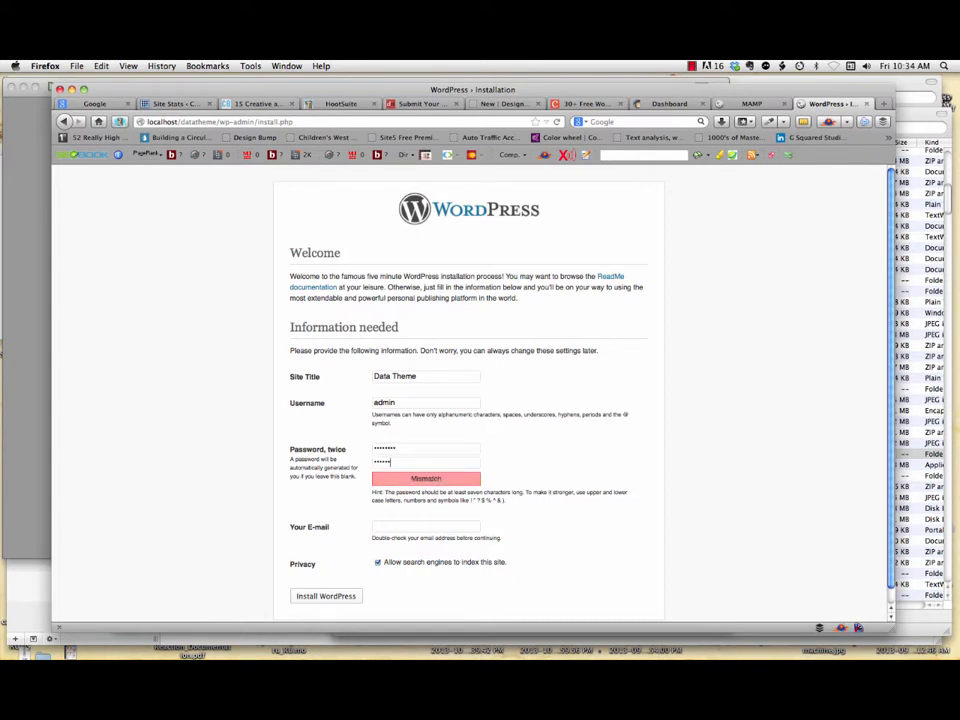
pyautogui.write('••')
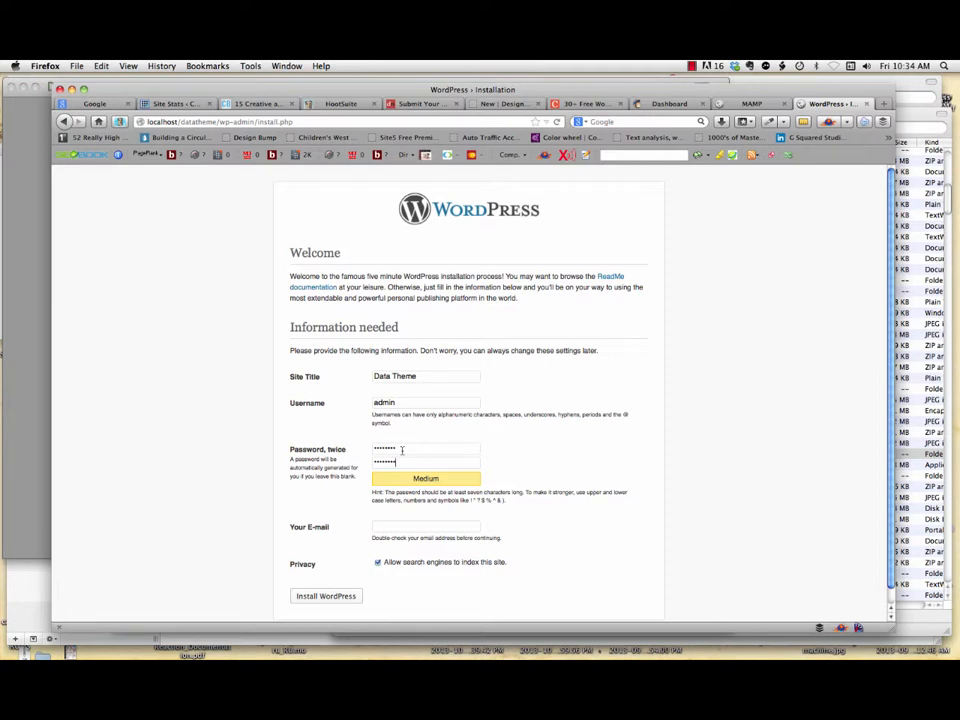
pyautogui.click(400, 529)
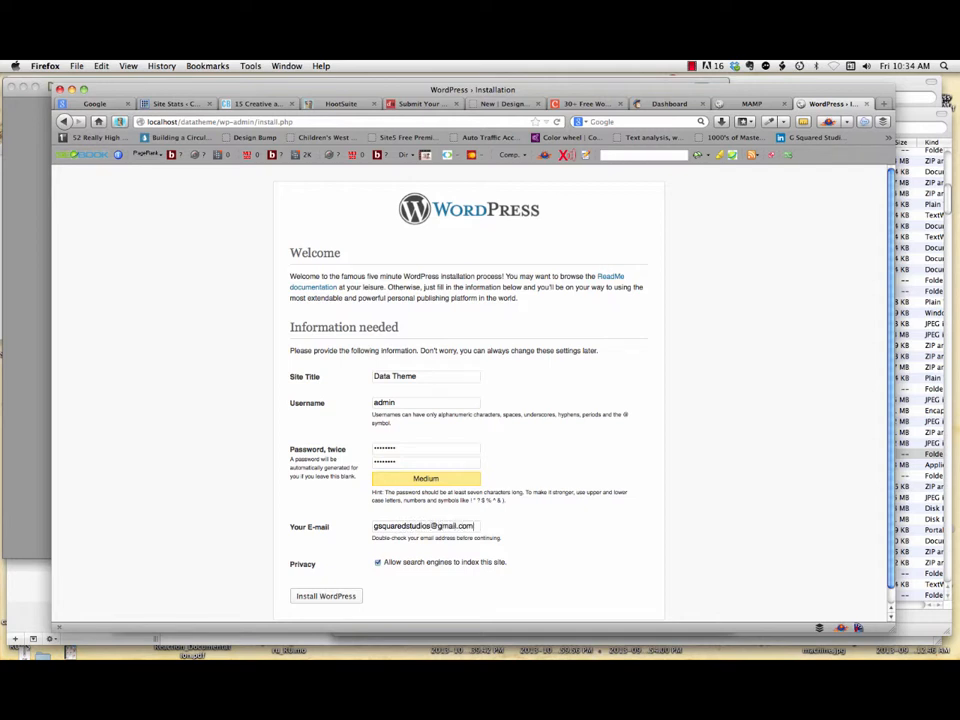
pyautogui.click(331, 595)
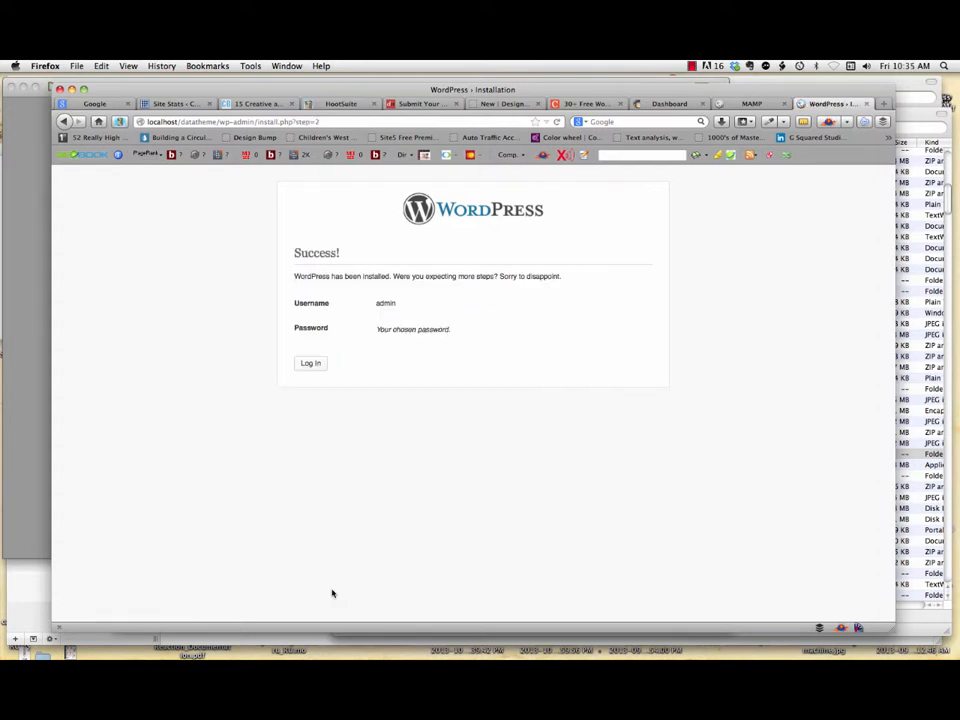
pyautogui.click(311, 363)
# Step: Log in with username admin and the retyped password to reach the Dashboard
pyautogui.click(520, 362)
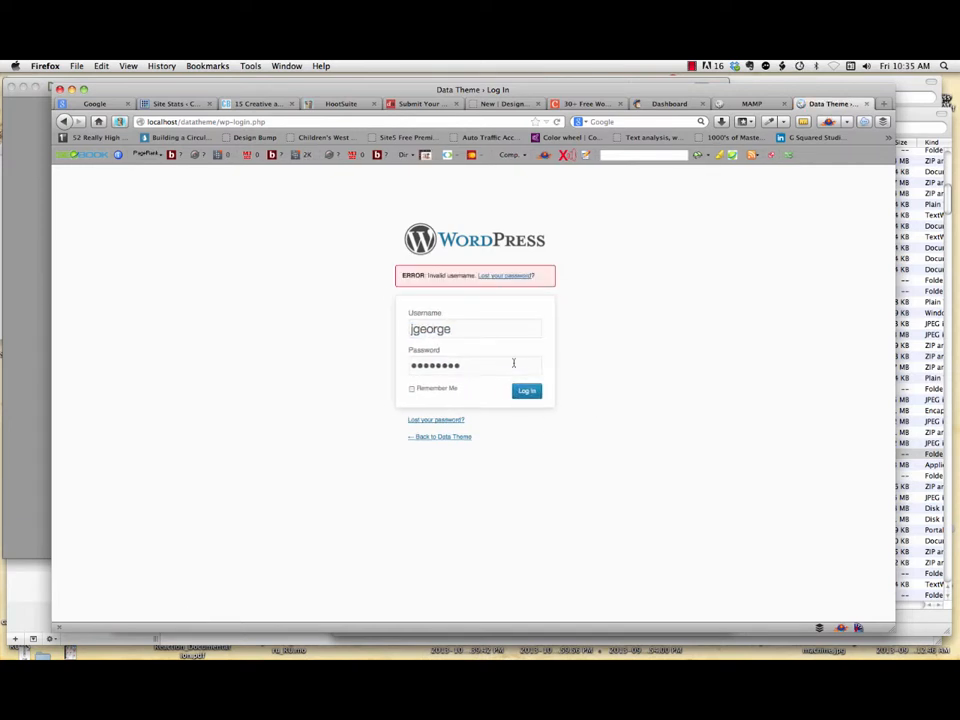
pyautogui.write('admin')
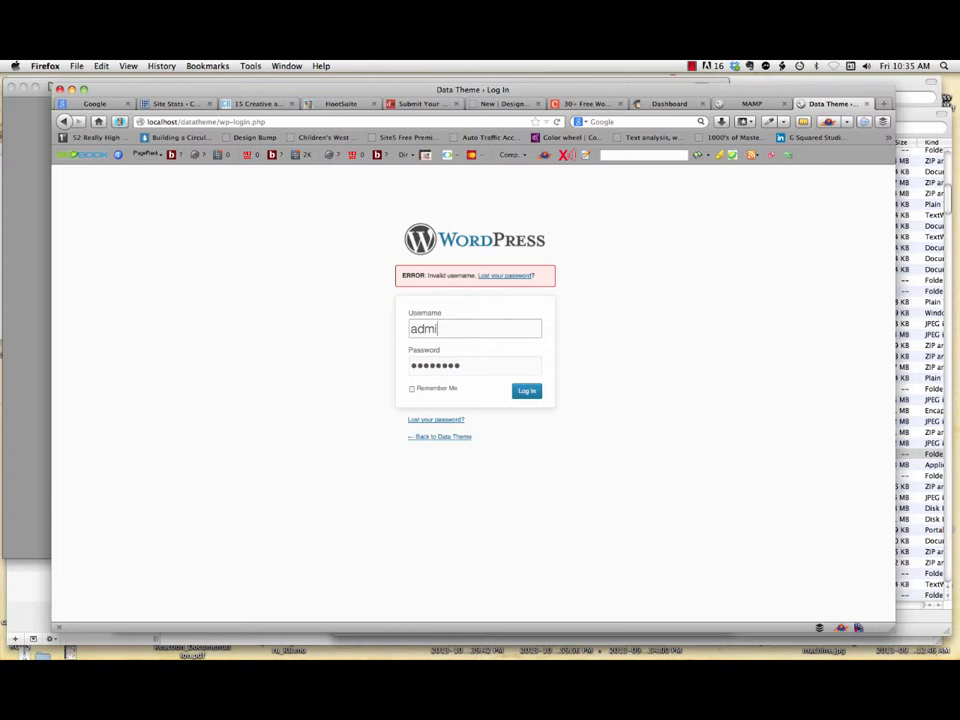
pyautogui.click(526, 390)
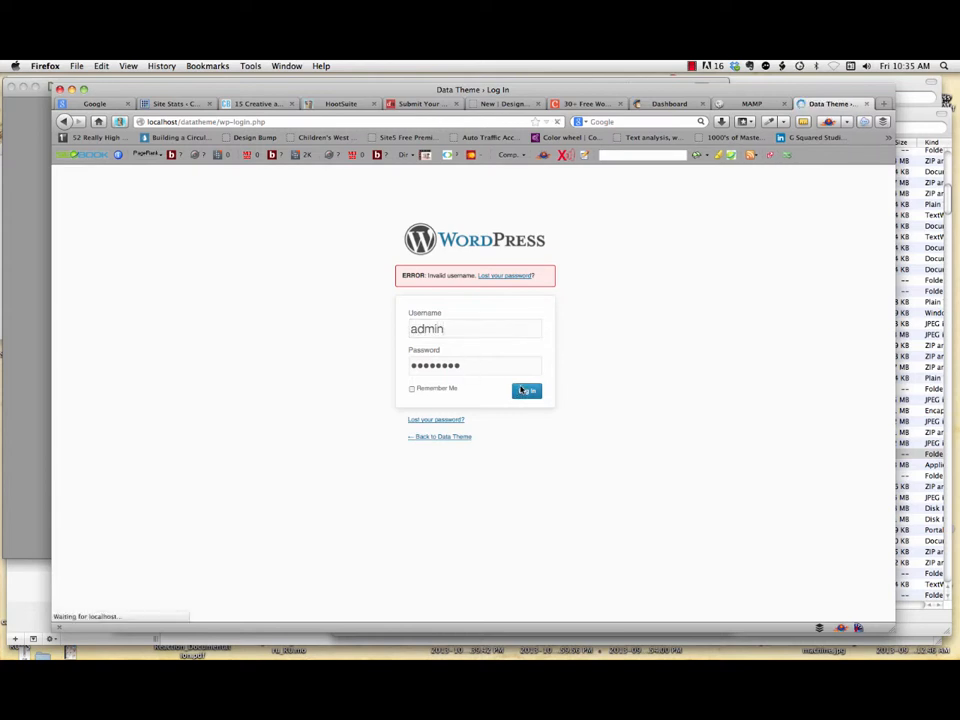
pyautogui.write('******')
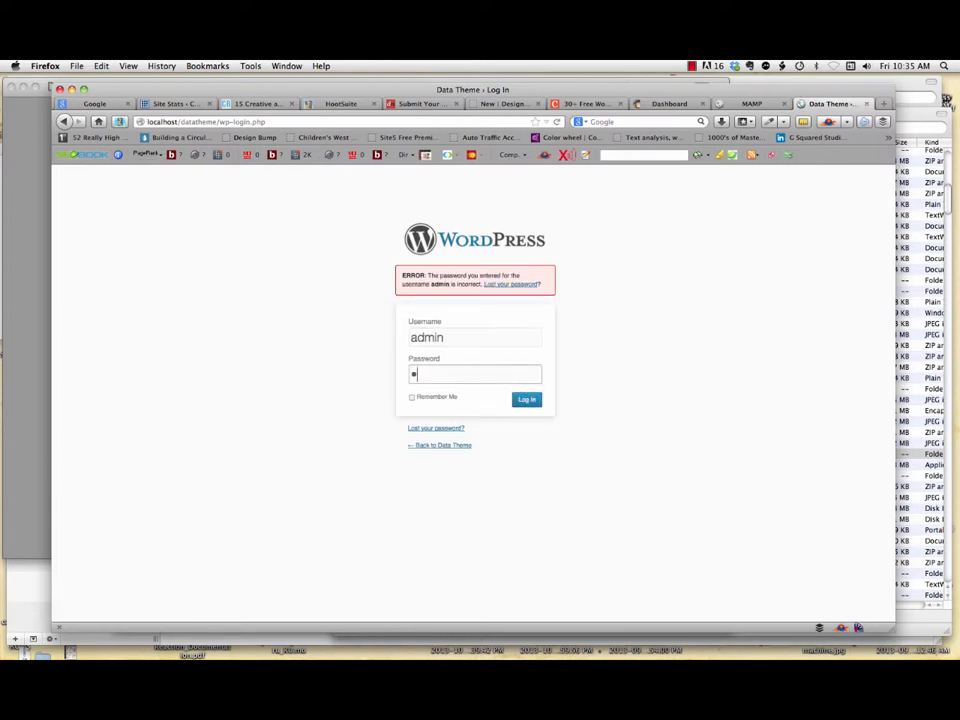
pyautogui.write('**')
pyautogui.press('Return')
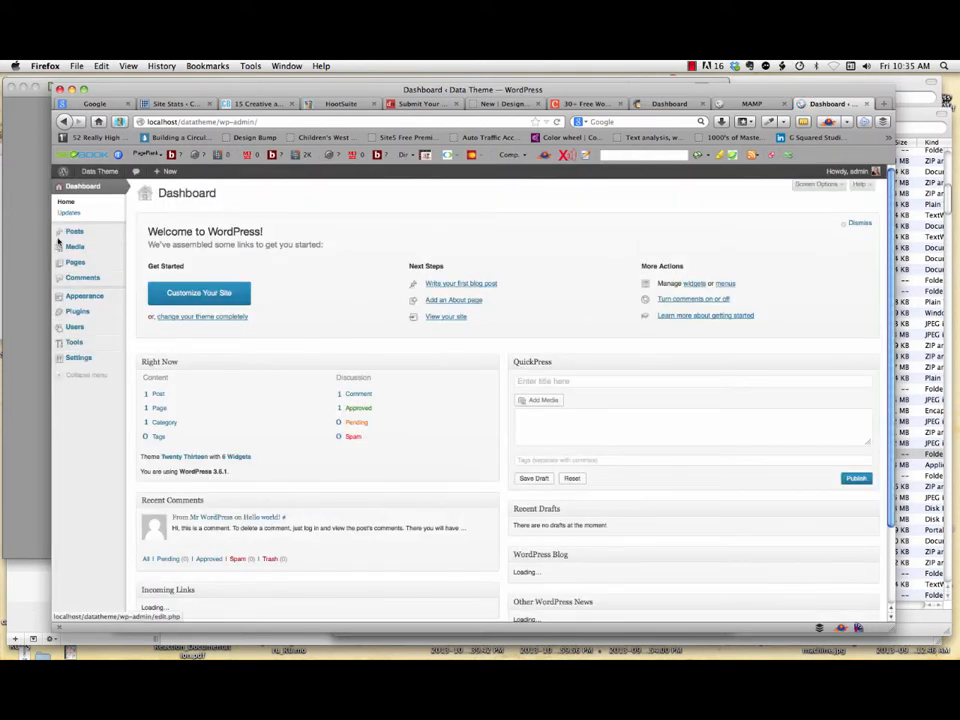
# Step: Open the Data Theme front page from Visit Site in a new browser tab and switch to it
pyautogui.rightClick(113, 185)
pyautogui.rightClick(109, 191)
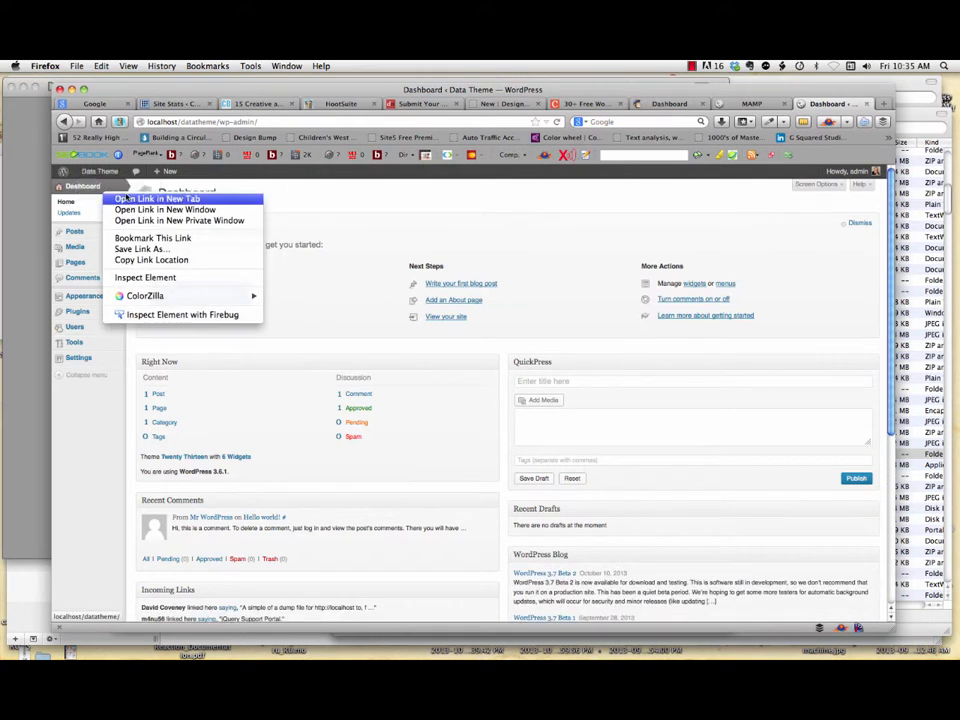
pyautogui.click(140, 197)
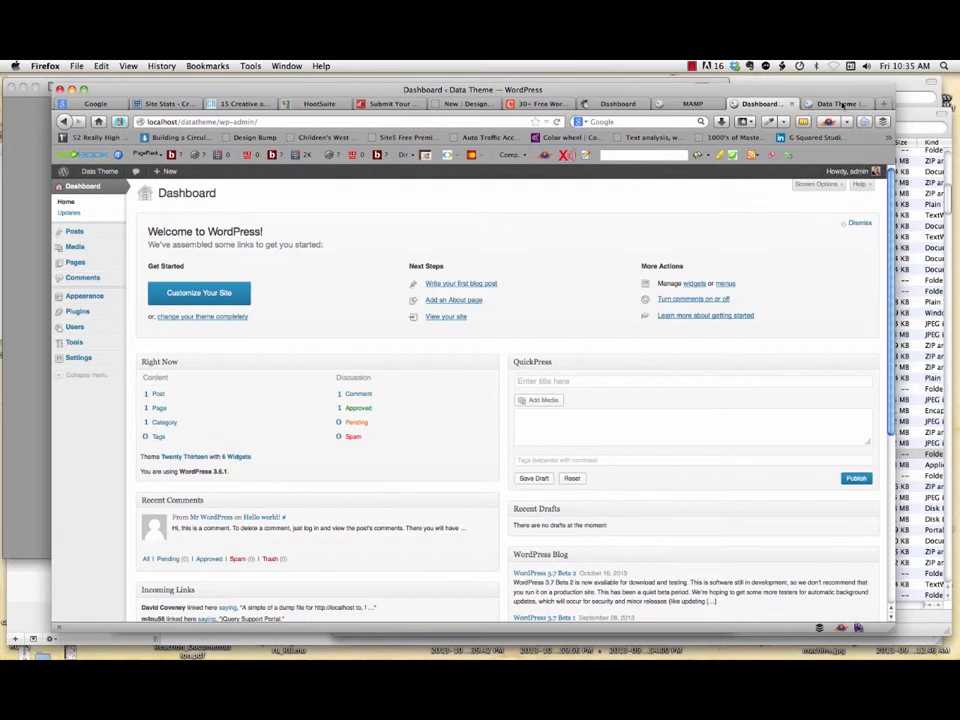
pyautogui.click(840, 104)
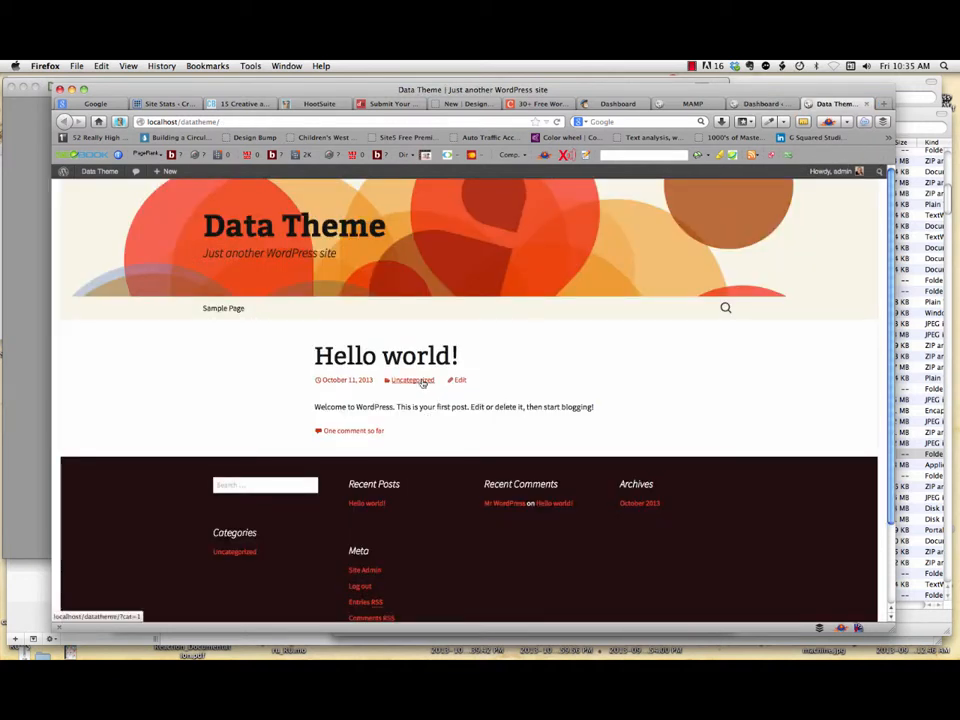